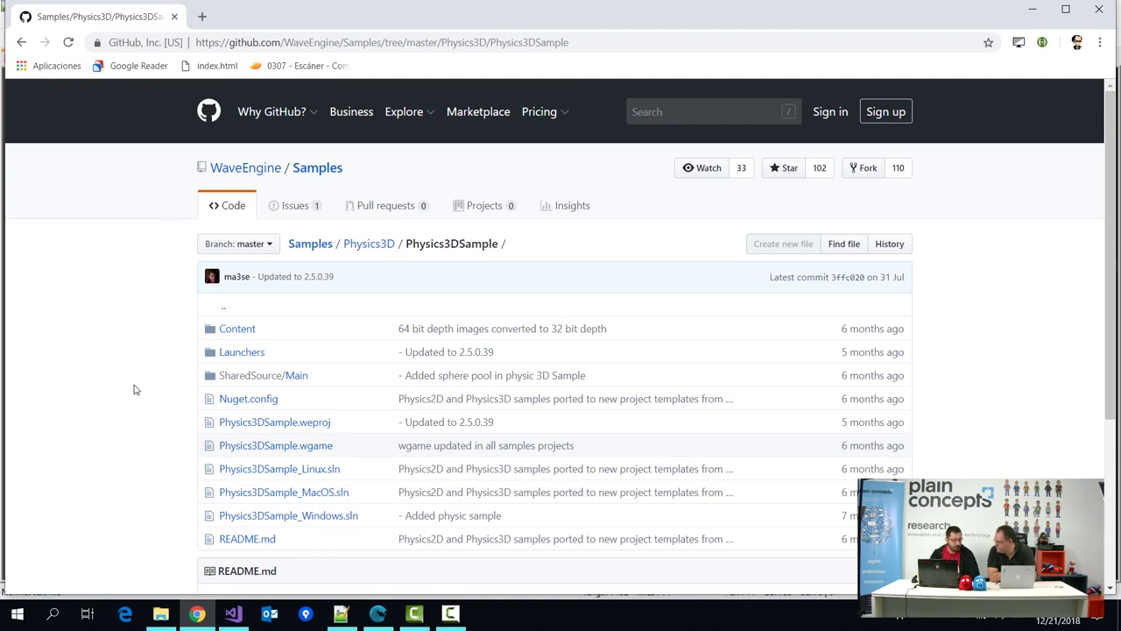
Step: Switch to Wave Visual Editor and inspect the corridor model's exterior and interior in the 3D scene
click(376, 623)
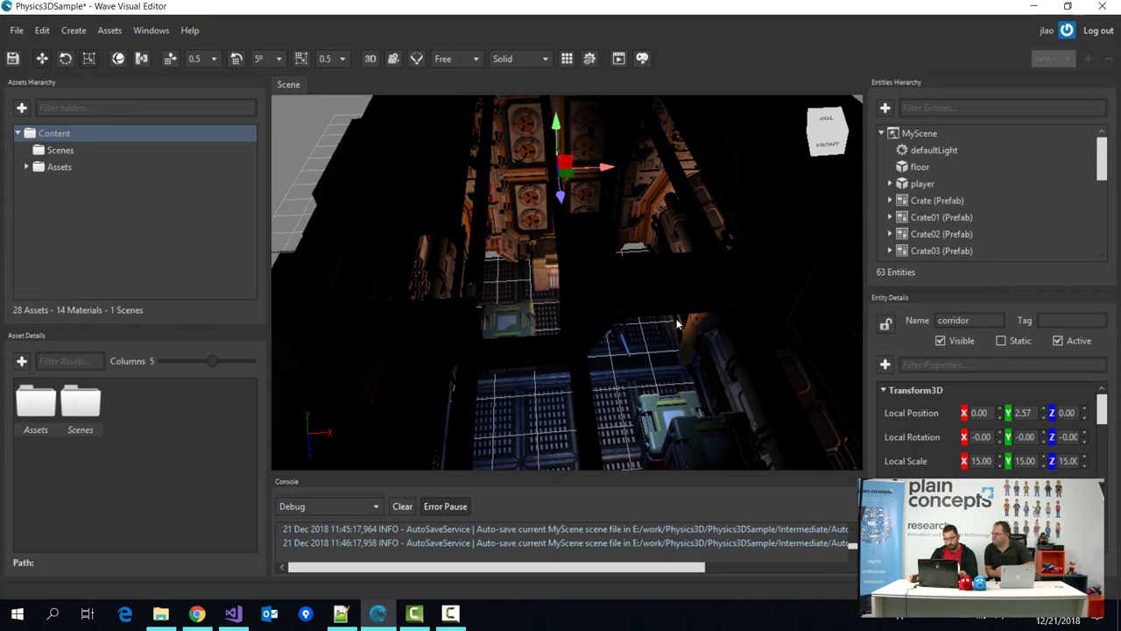
scroll(676, 325, down, 10)
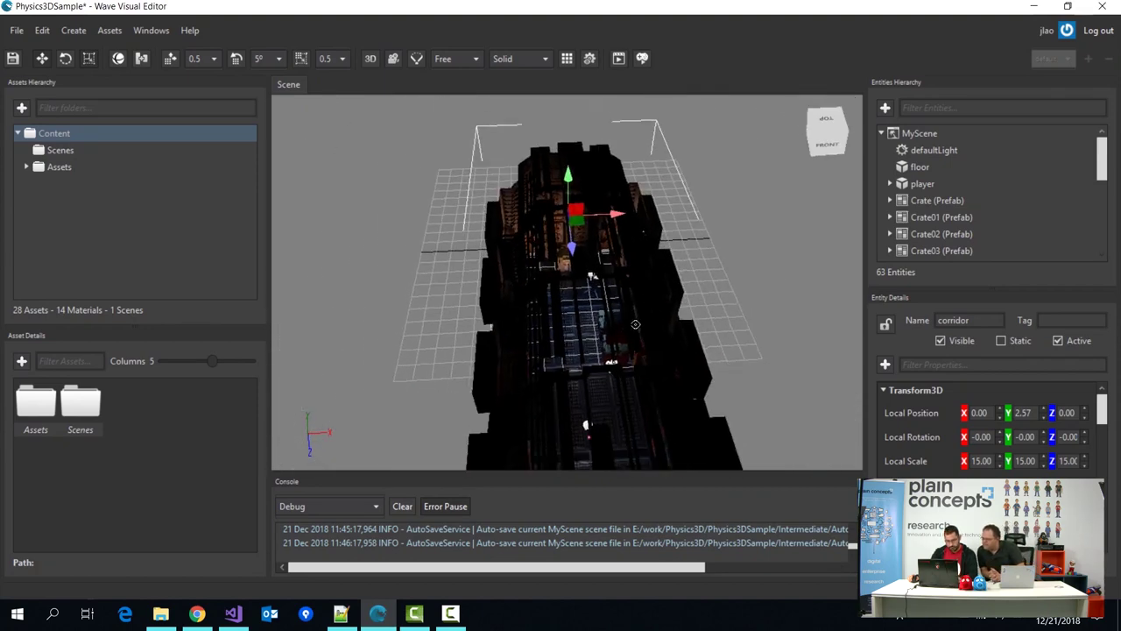
scroll(635, 325, up, 5)
middle_drag(635, 324, 694, 355)
scroll(694, 355, up, 10)
middle_drag(629, 375, 559, 219)
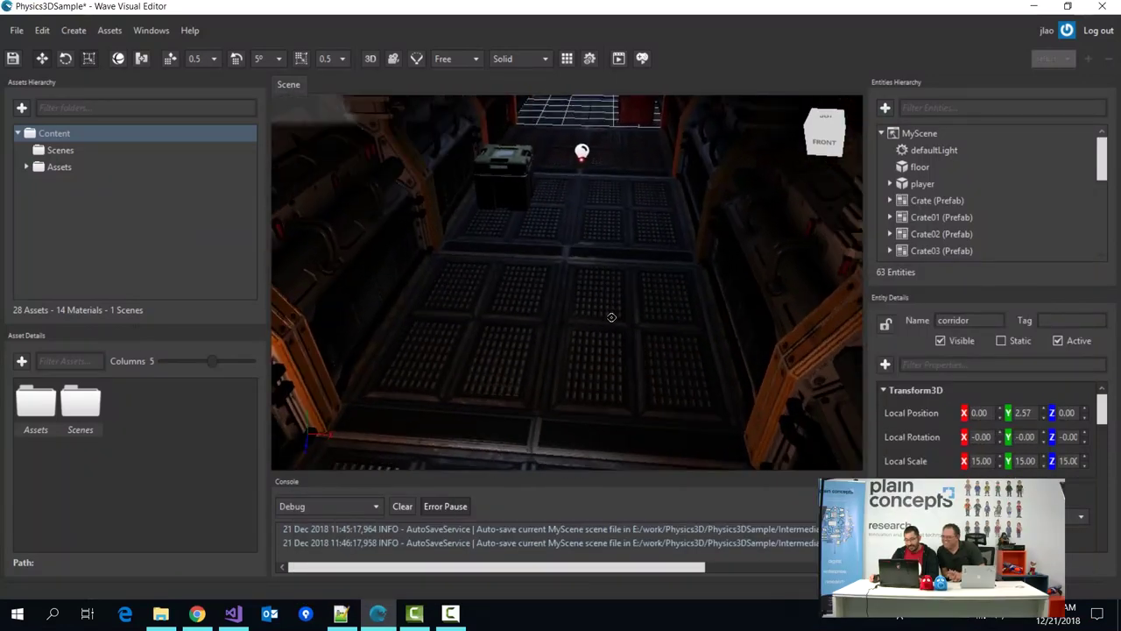
right_drag(611, 317, 652, 239)
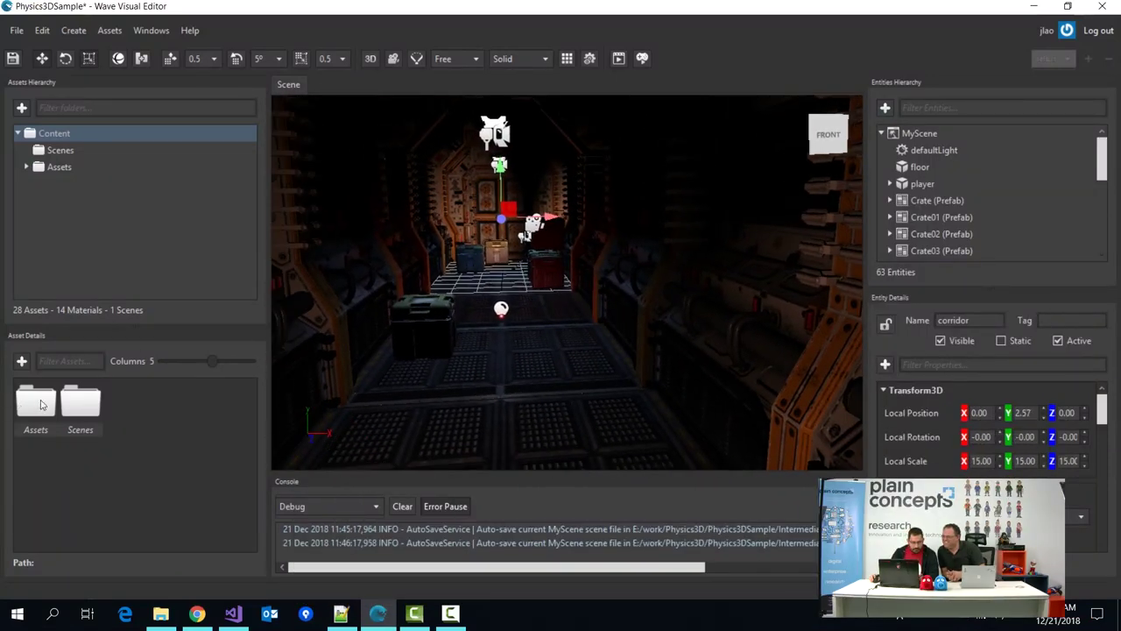
Step: Open the Scenes asset folder, look through the scene's entities, and view the far end of the corridor
double_click(78, 403)
click(44, 407)
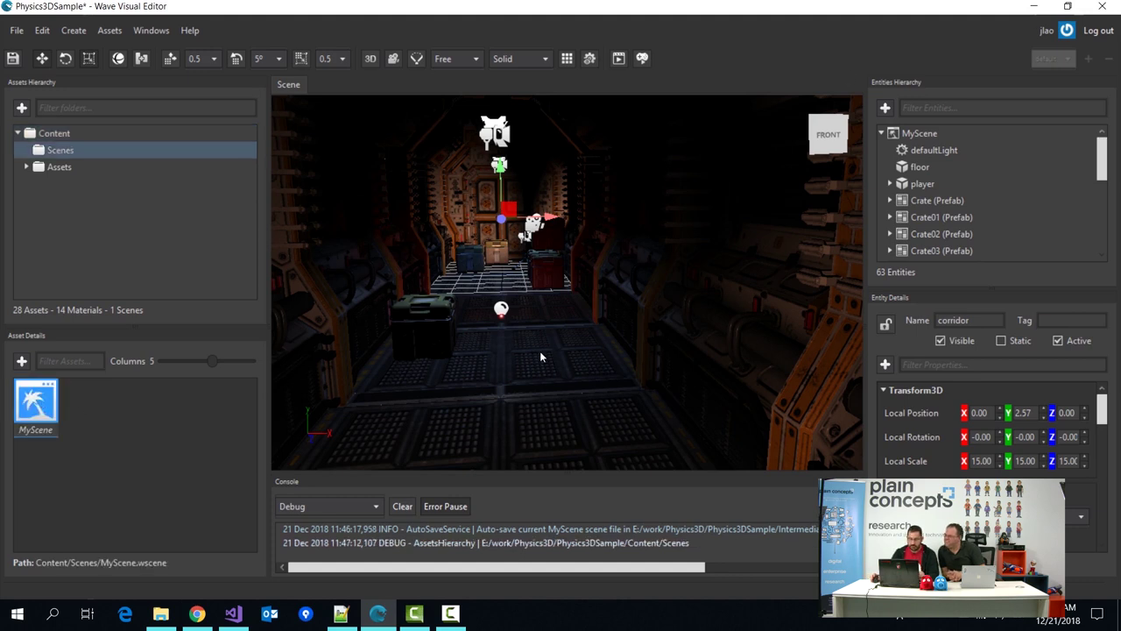
scroll(987, 219, down, 10)
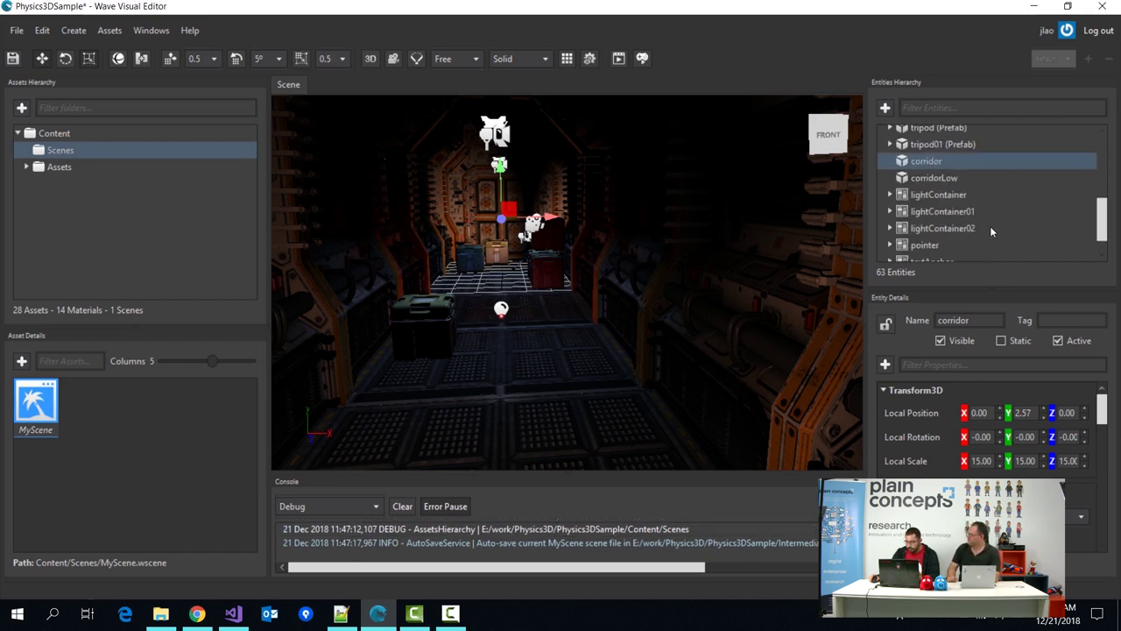
scroll(990, 226, up, 10)
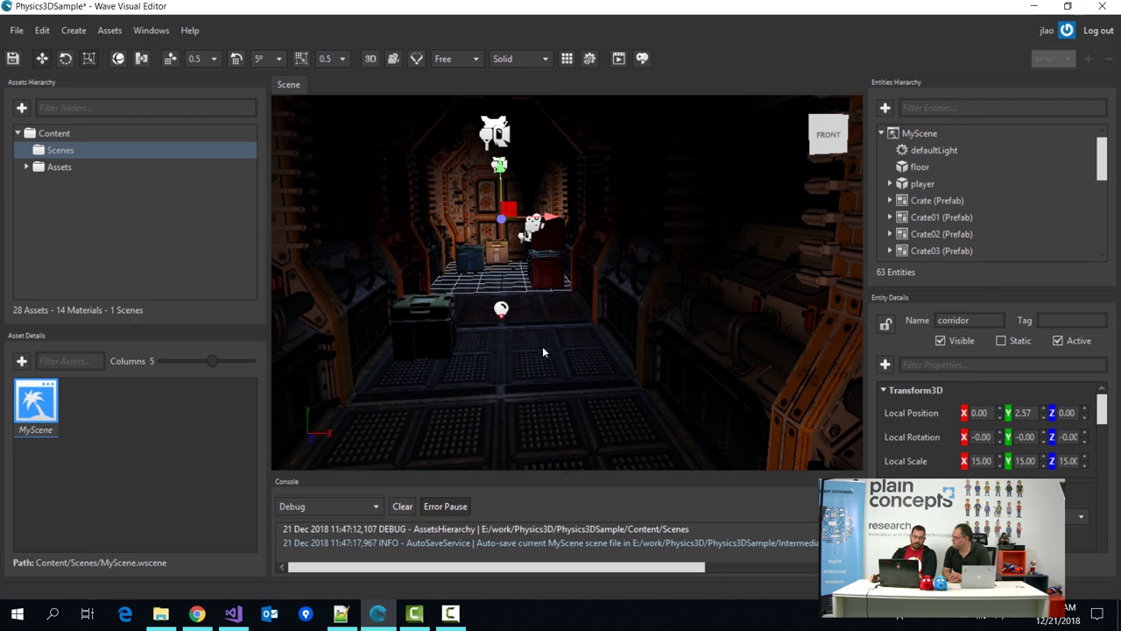
mouse_move(574, 368)
right_down()
mouse_move(522, 334)
mouse_move(685, 442)
mouse_move(549, 451)
mouse_move(559, 354)
right_up()
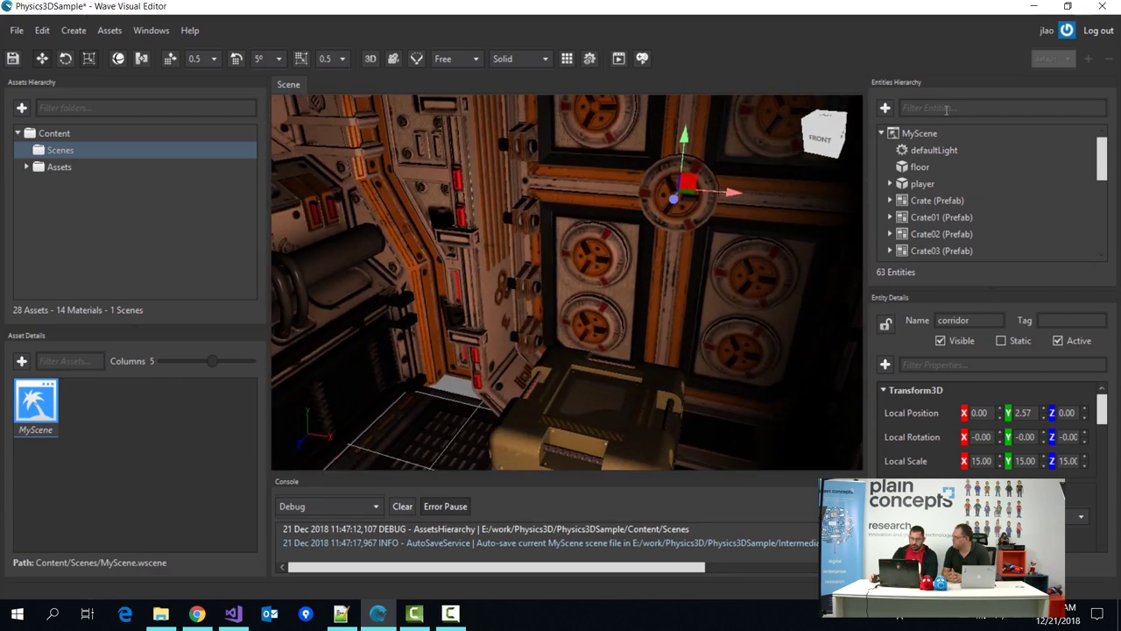
Step: Find the Crate02 prefab in the entity hierarchy, select it and expand its child entities
scroll(973, 212, down, 1)
scroll(972, 212, down, 6)
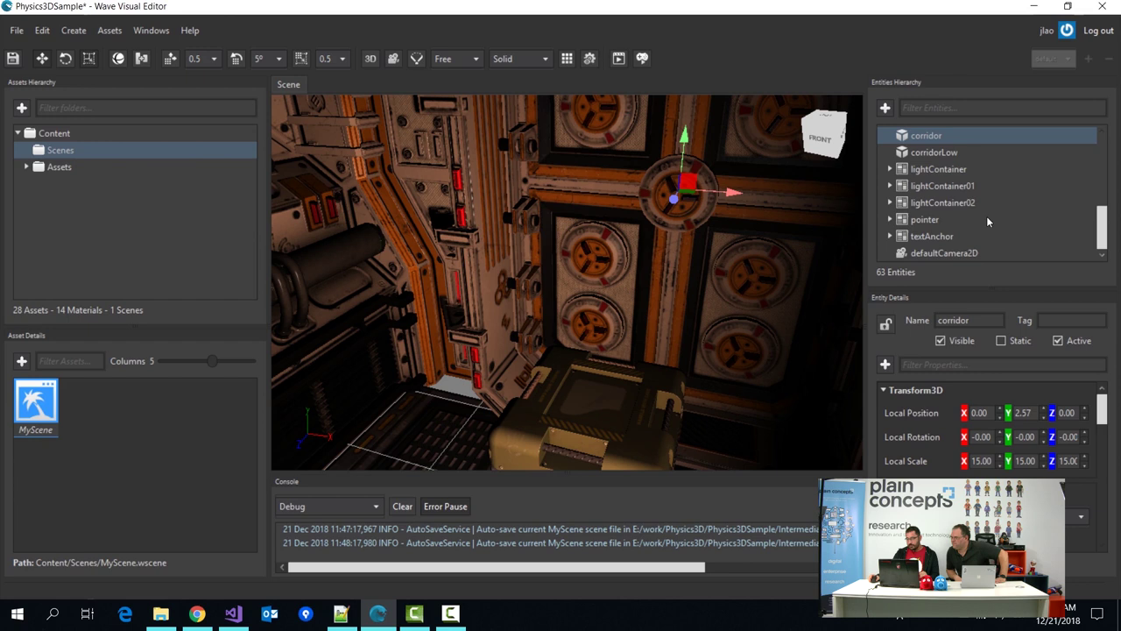
scroll(1021, 219, up, 2)
scroll(1016, 228, up, 2)
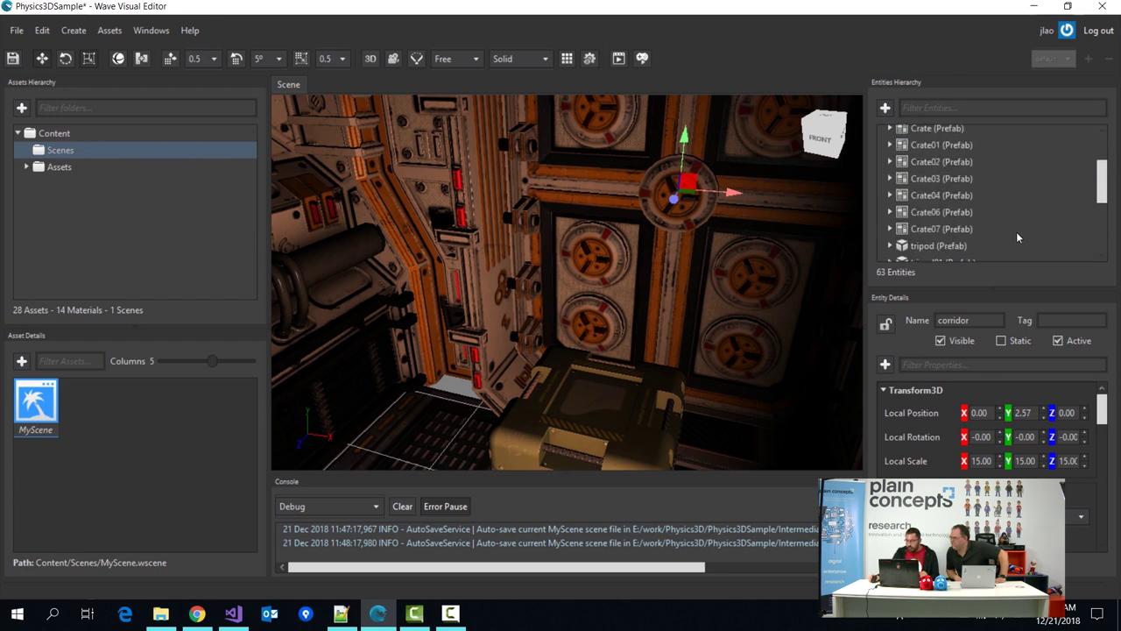
click(950, 162)
click(890, 162)
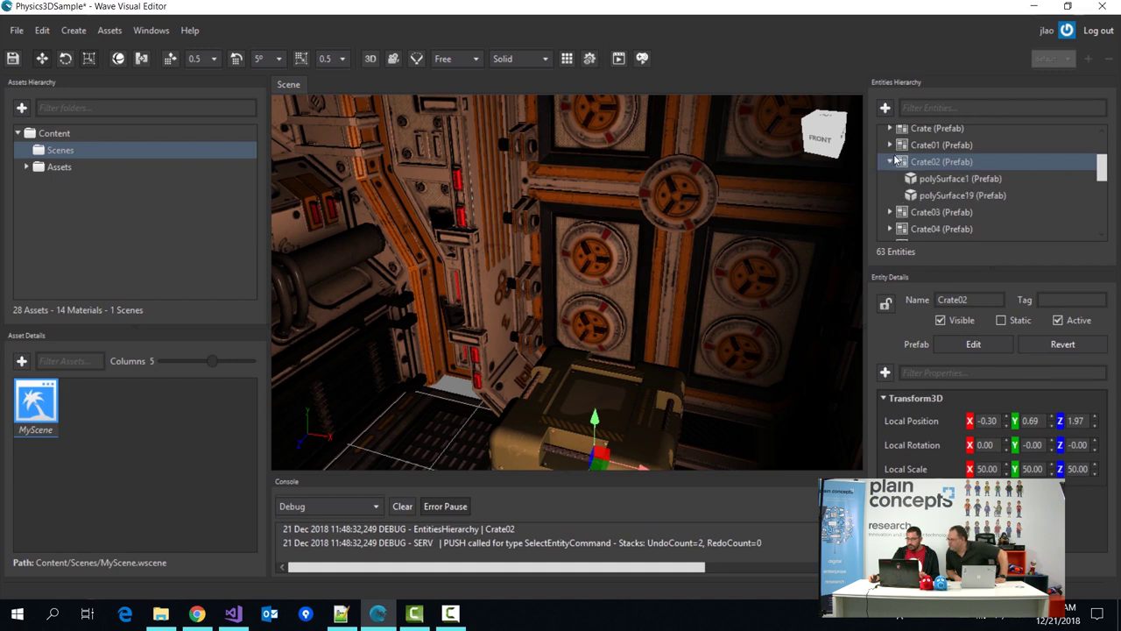
Step: Select Crate02's polySurface1 entity and review its MeshRenderer, RigidBody3D and BoxCollider3D components
click(927, 180)
scroll(944, 501, down, 5)
scroll(945, 501, down, 1)
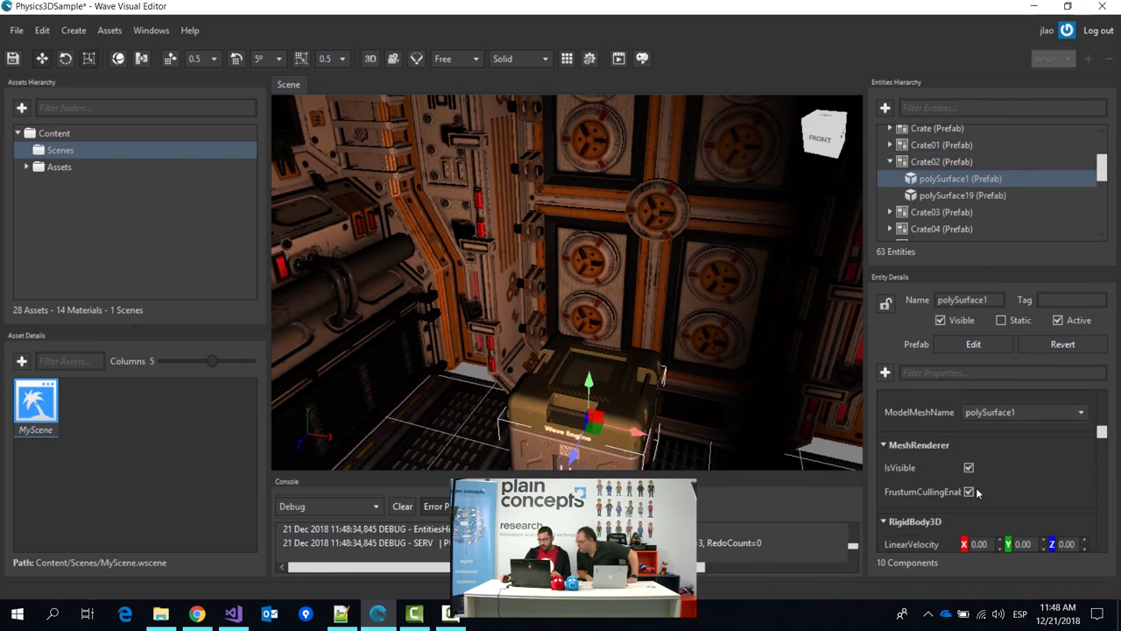
scroll(940, 504, down, 1)
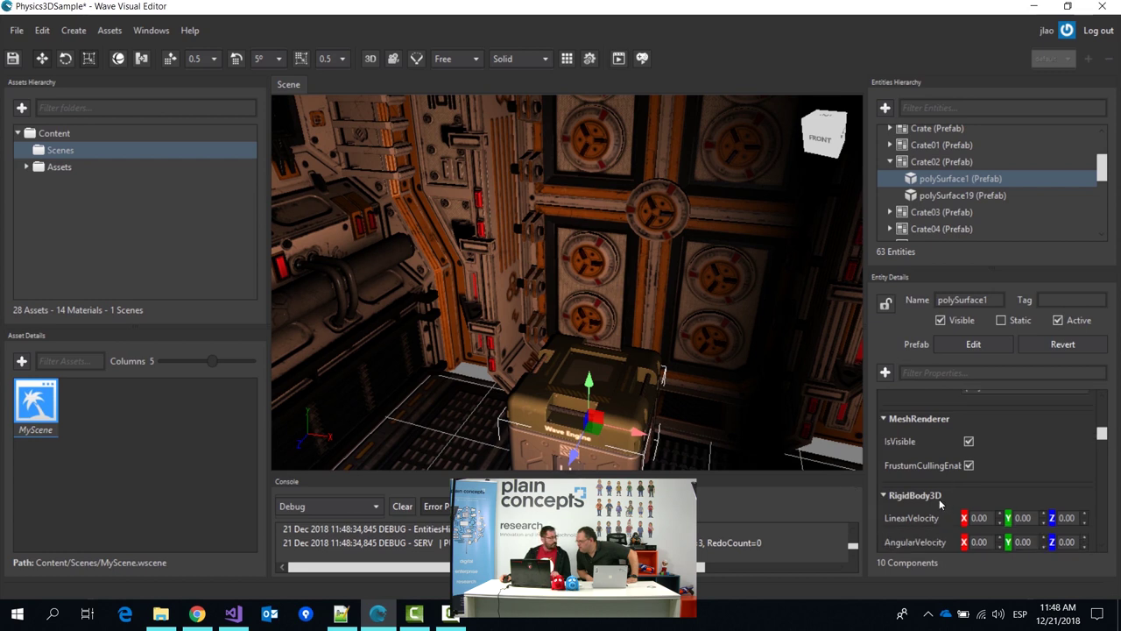
scroll(940, 499, down, 1)
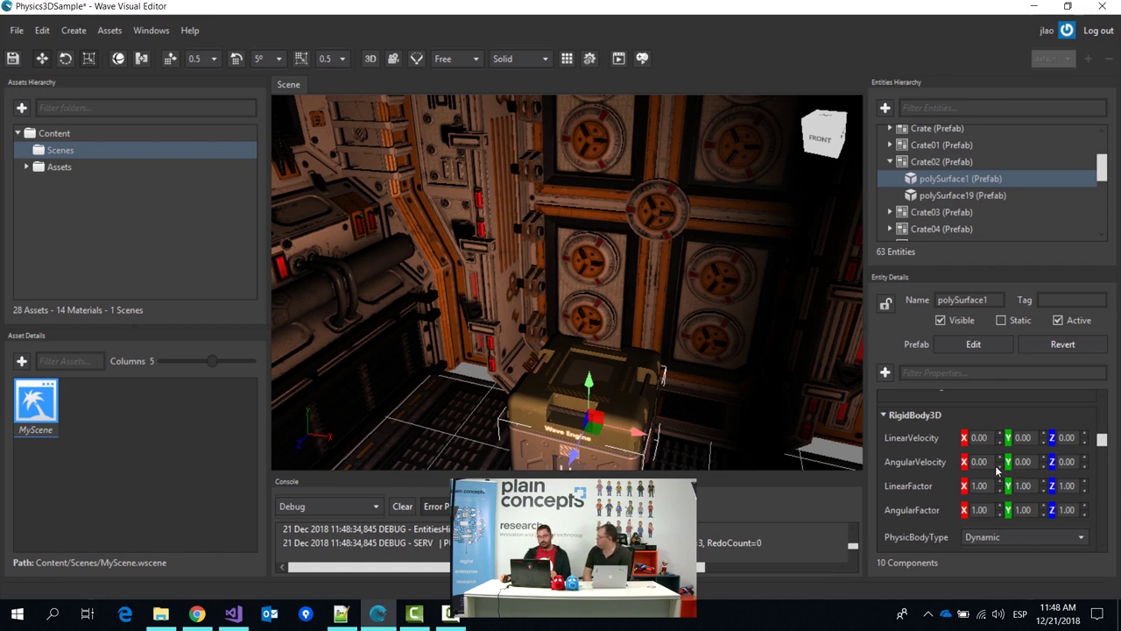
scroll(953, 475, down, 5)
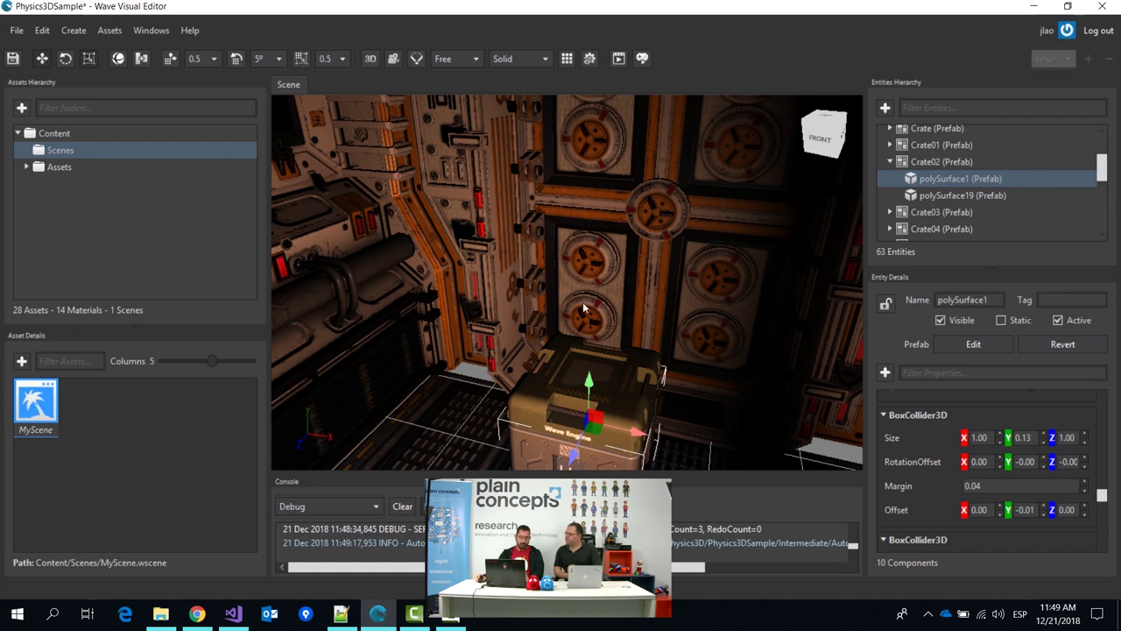
scroll(585, 307, down, 1)
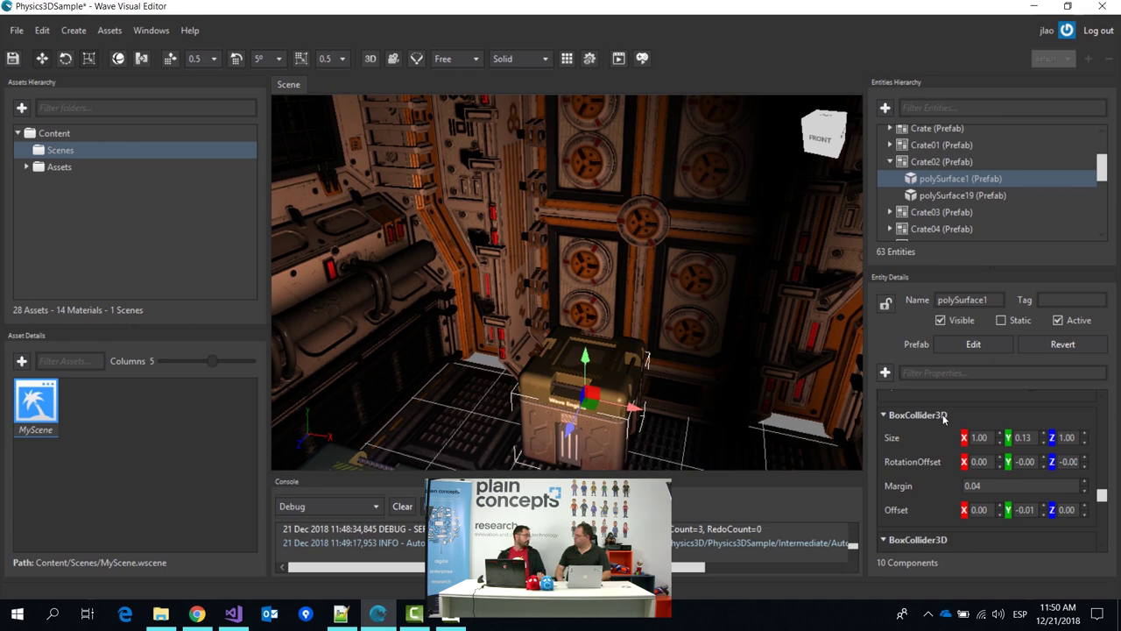
Step: View the corridor from above the crate, then select lightContainer01 and expand its child entities
right_drag(569, 169, 636, 423)
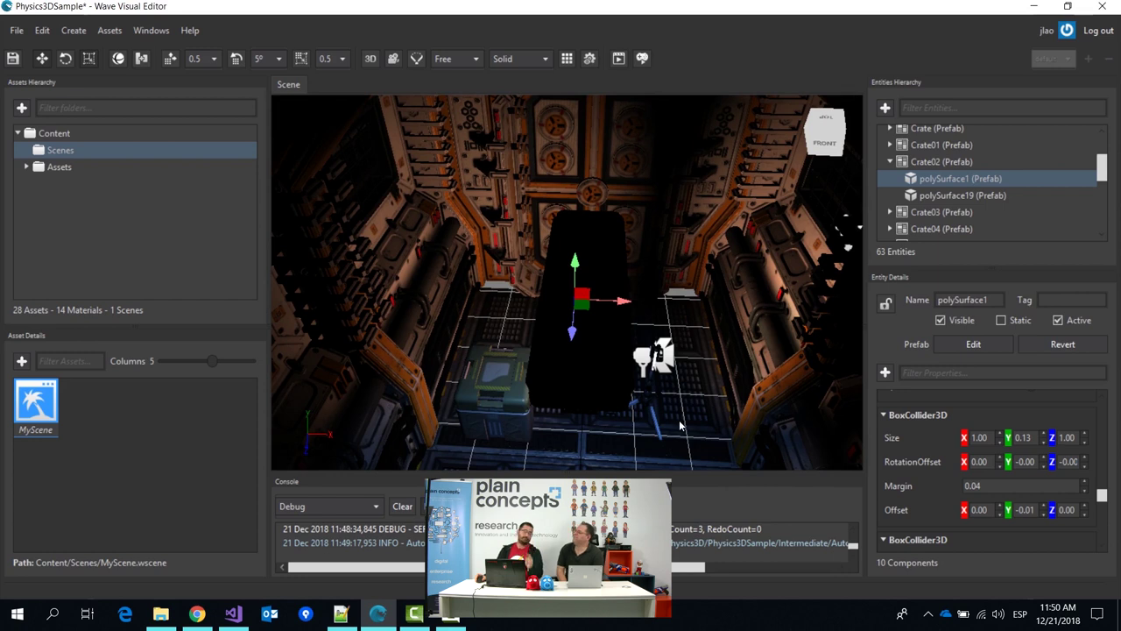
scroll(918, 189, down, 3)
scroll(985, 219, down, 3)
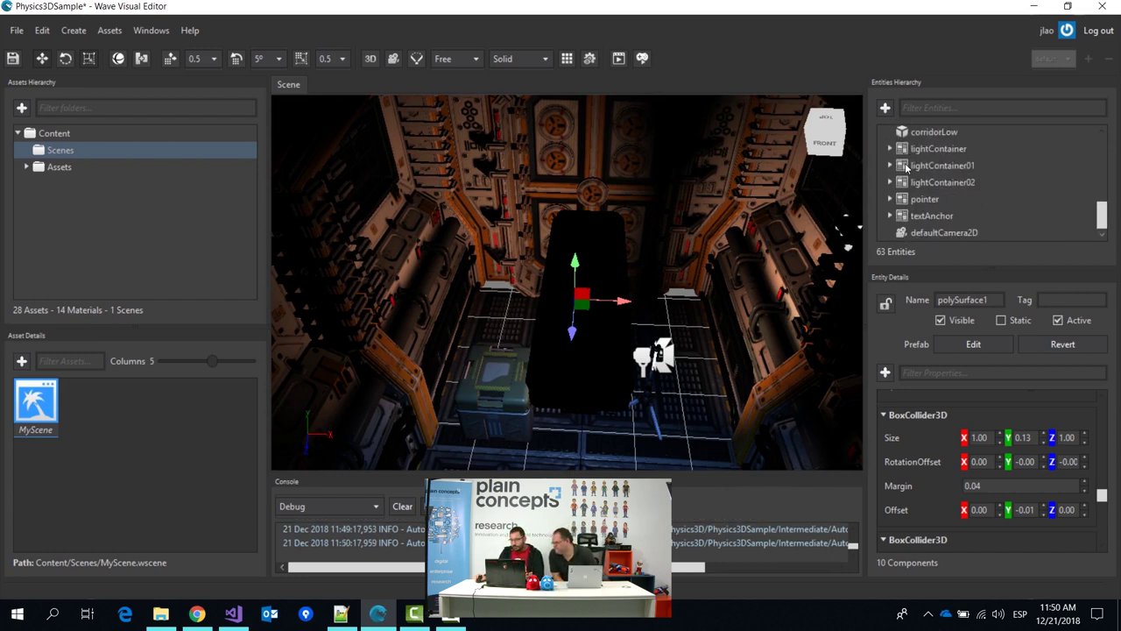
click(907, 168)
click(891, 186)
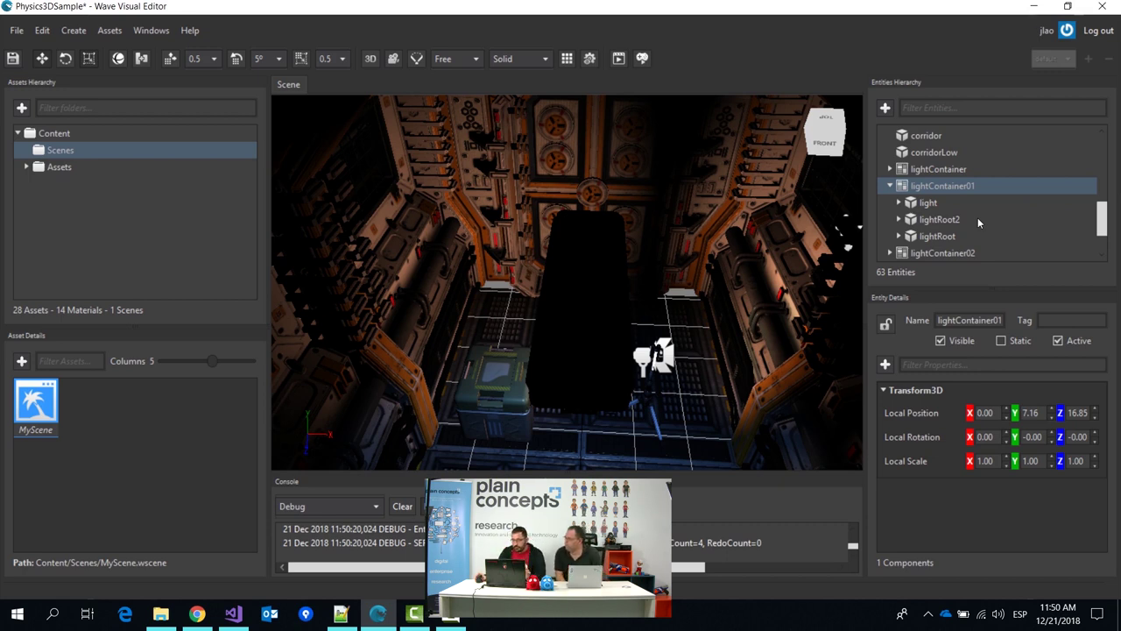
Step: Select the light entity inside lightContainer01 and review its components from FileMesh through BoxCollider3D
click(929, 203)
scroll(955, 483, down, 5)
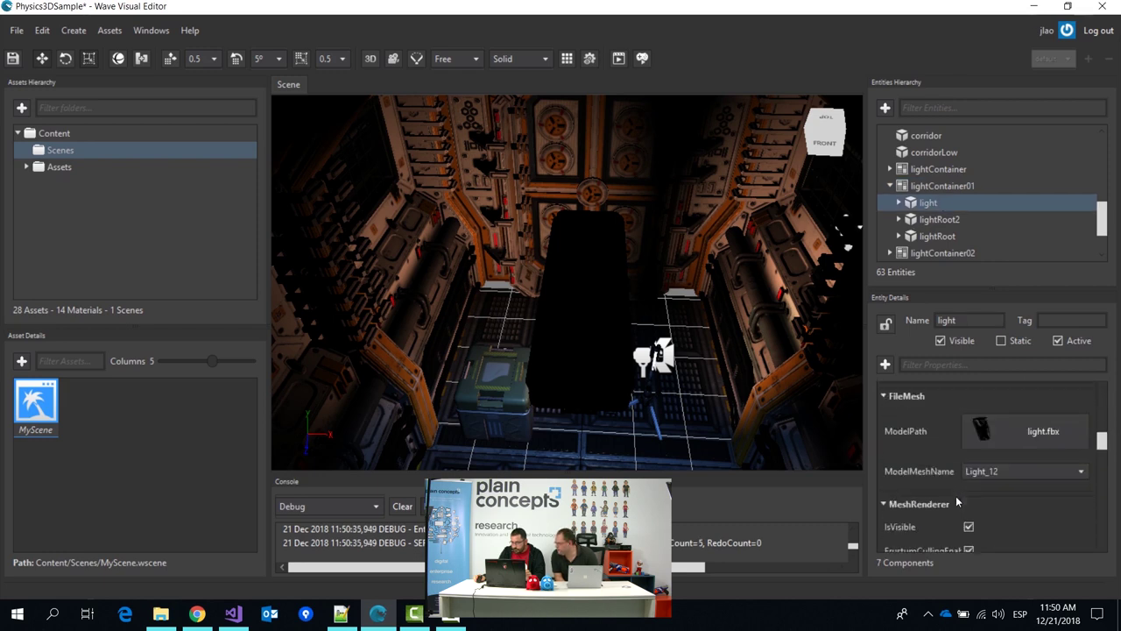
scroll(956, 496, down, 6)
scroll(957, 502, down, 8)
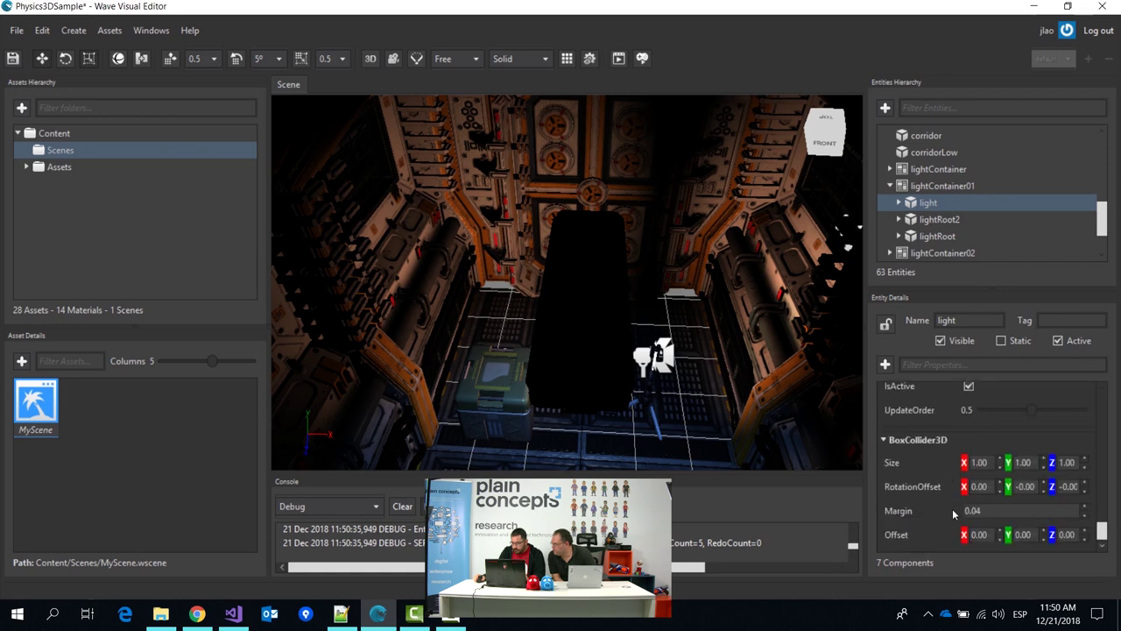
Step: Expand lightRoot2, focus the view on its lightAnchor2 entity, and examine the PointToPointJoint3D settings and connected entity path
click(926, 223)
click(898, 221)
click(940, 238)
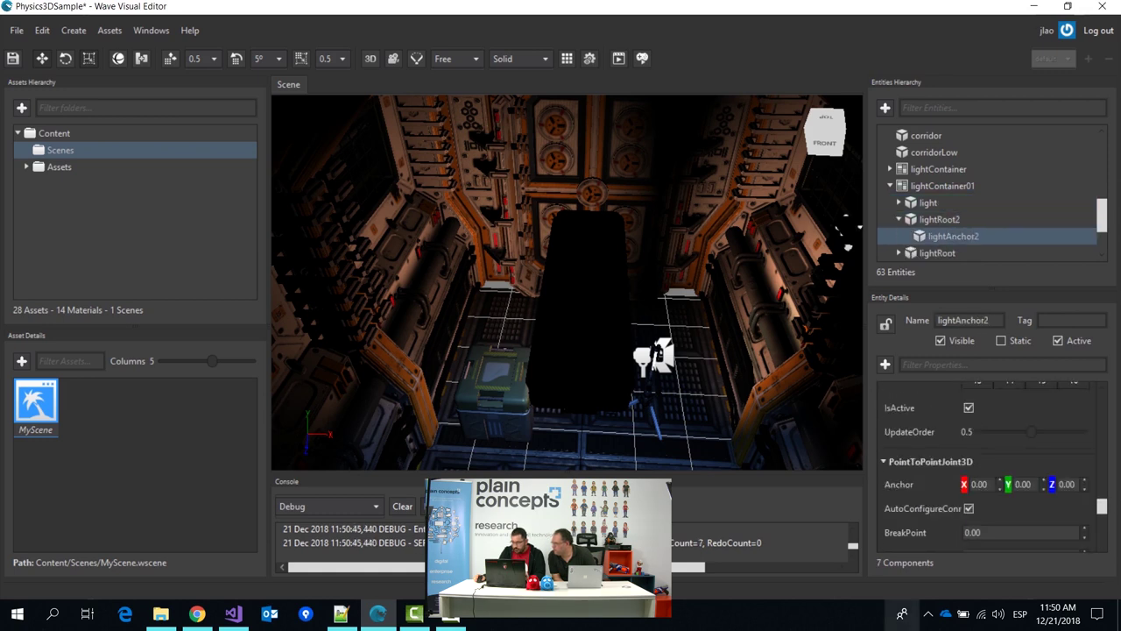
scroll(946, 504, down, 3)
scroll(948, 497, up, 2)
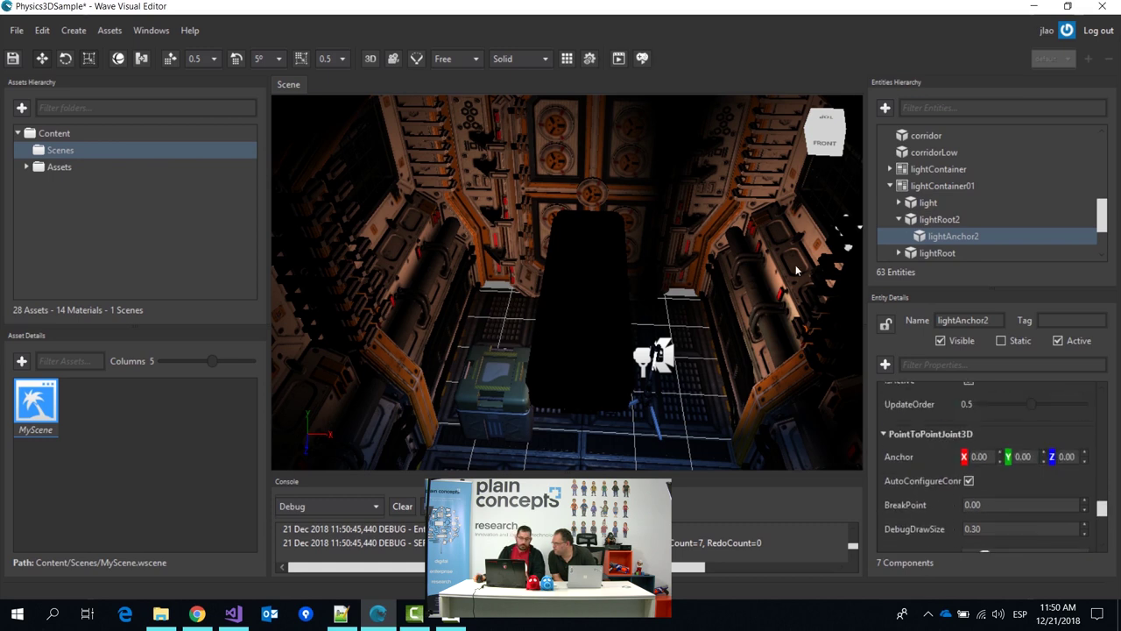
double_click(976, 243)
scroll(622, 334, down, 3)
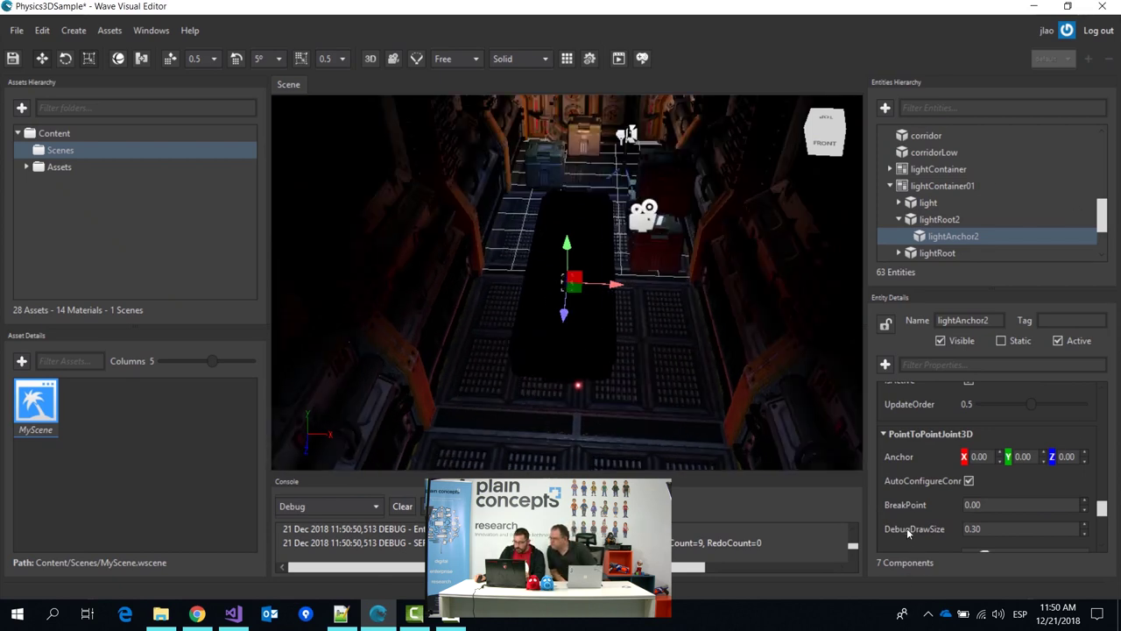
scroll(939, 480, down, 1)
scroll(938, 485, up, 1)
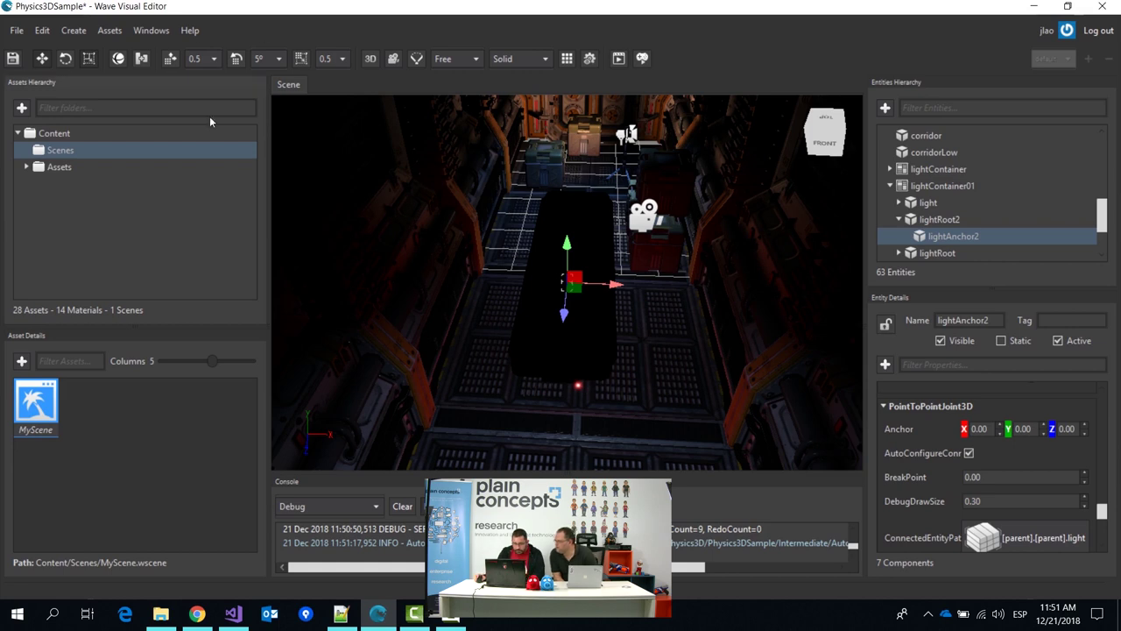
Step: Look through the entity hierarchy, select the first tripod prefab and expand its child lights
scroll(990, 209, up, 10)
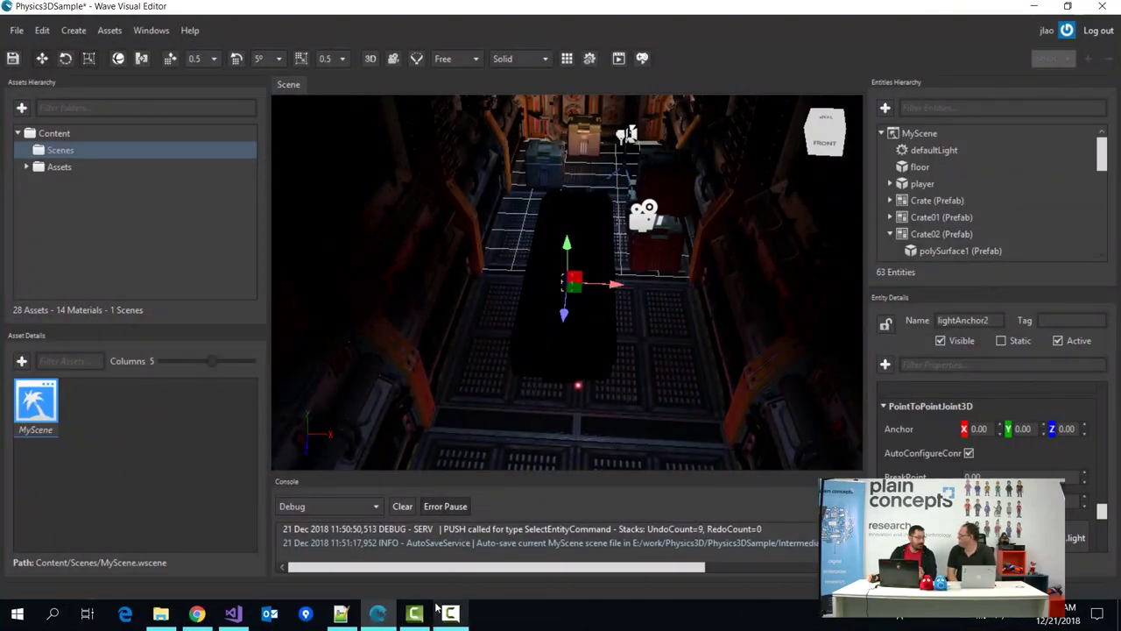
scroll(1000, 208, down, 5)
scroll(994, 208, down, 2)
scroll(990, 213, up, 5)
scroll(989, 216, up, 2)
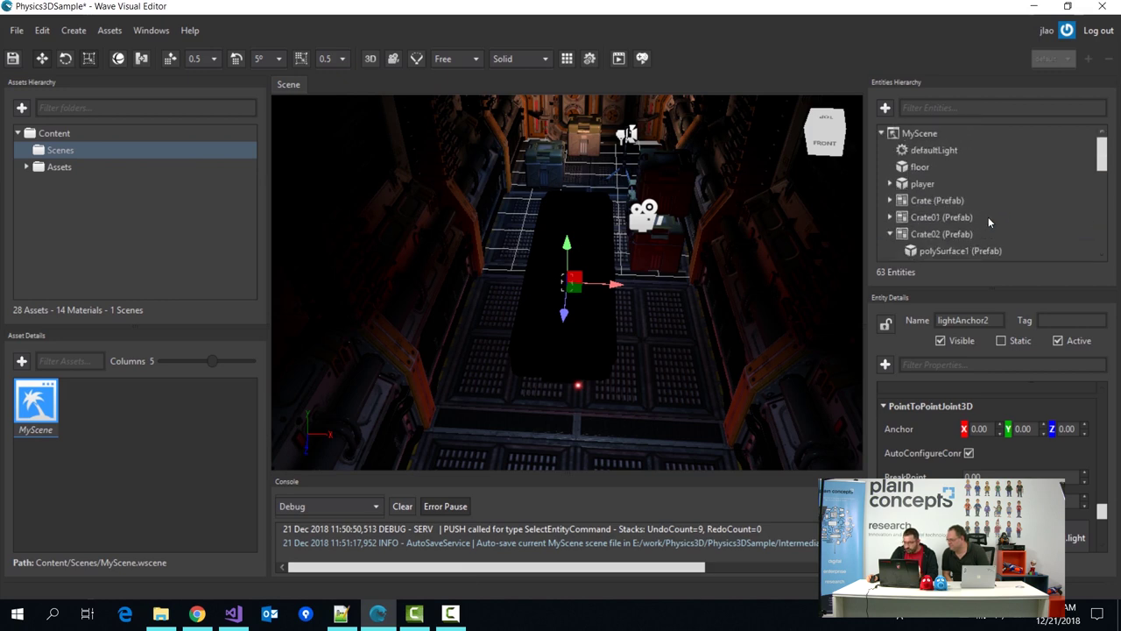
scroll(965, 199, down, 4)
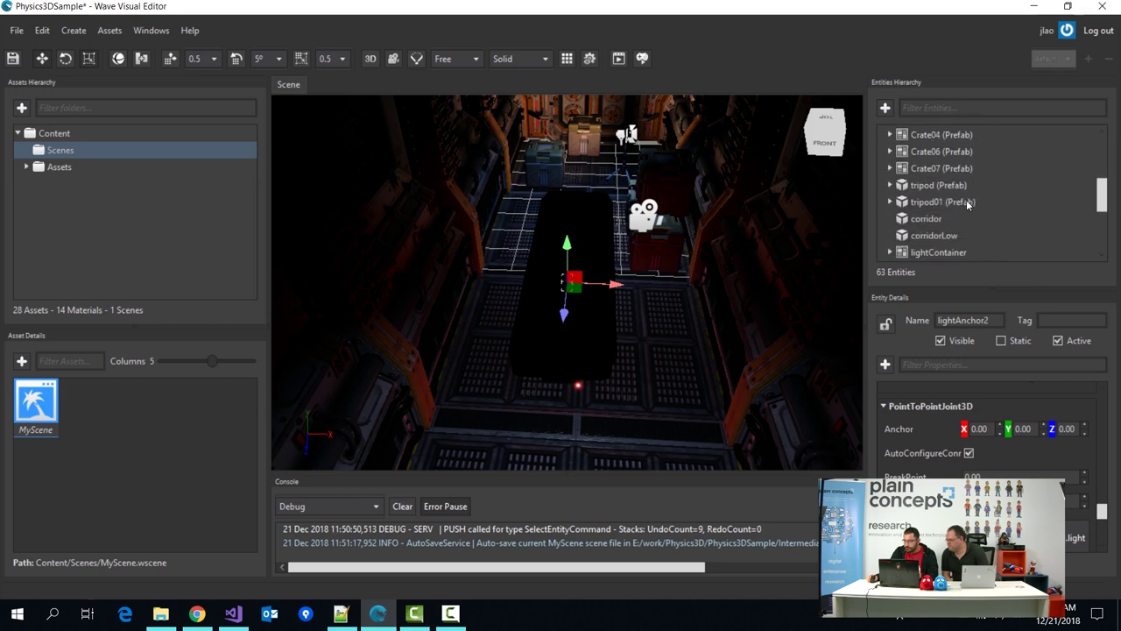
click(903, 186)
click(890, 185)
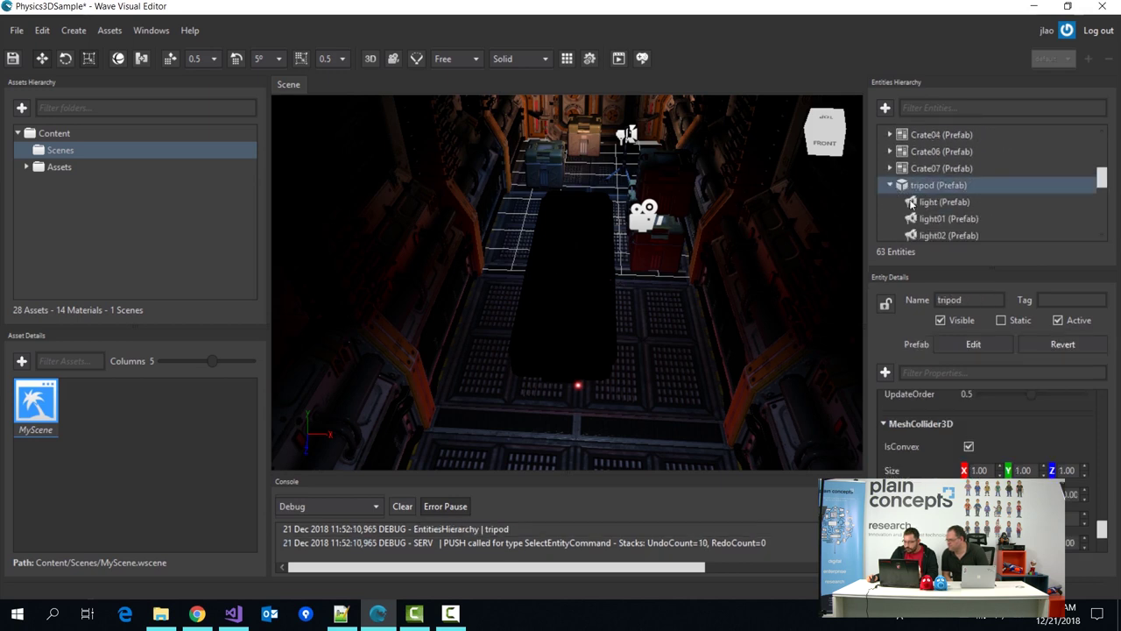
Step: Focus the view on the tripod's first light and examine its spotlight cone in the scene and its SpotLightProperties
double_click(943, 202)
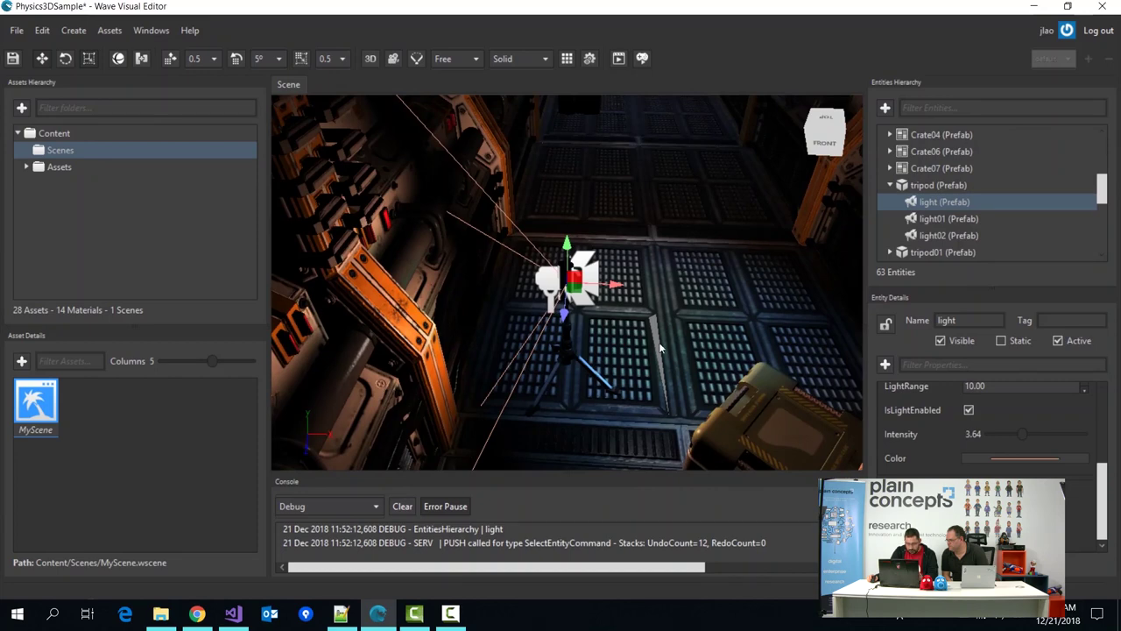
scroll(662, 349, up, 2)
scroll(729, 344, up, 2)
middle_drag(737, 346, 484, 352)
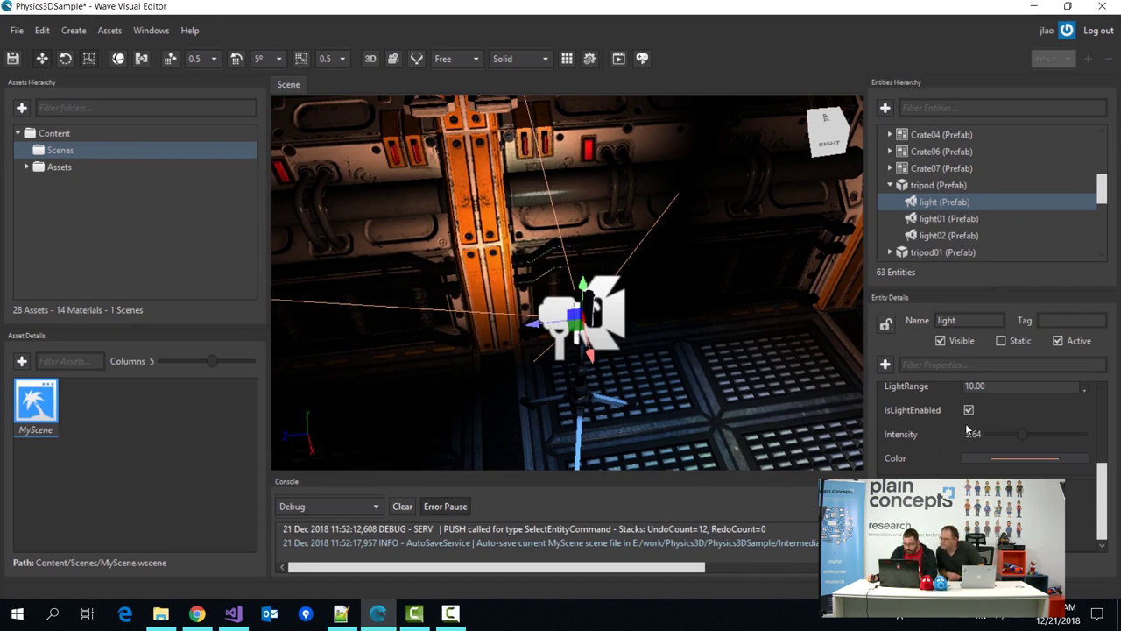
scroll(972, 434, up, 3)
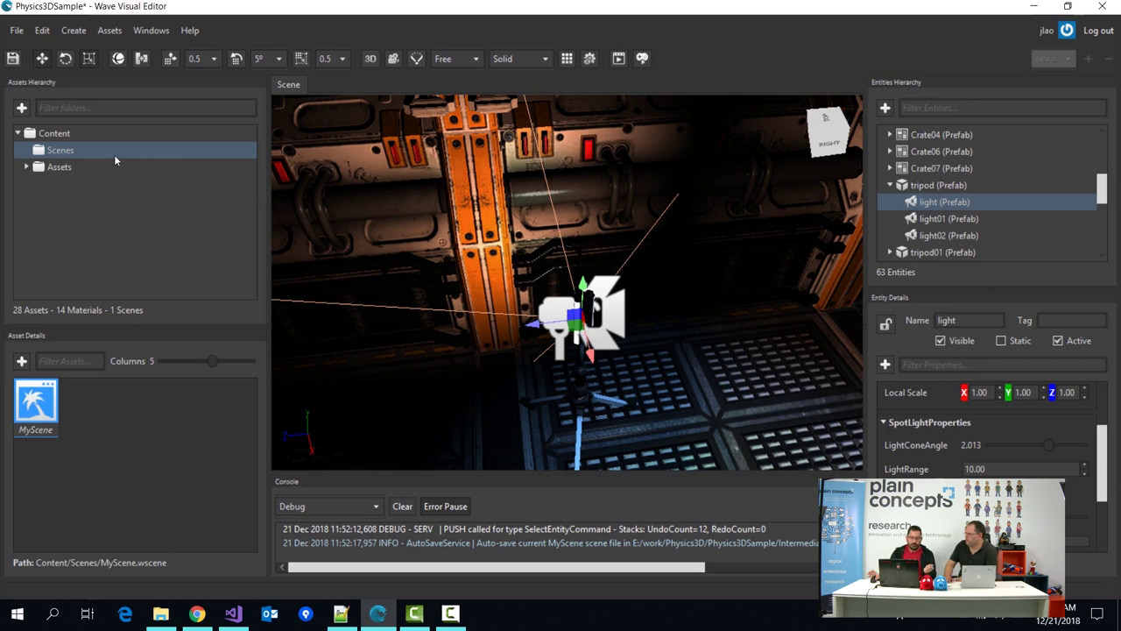
scroll(576, 285, down, 3)
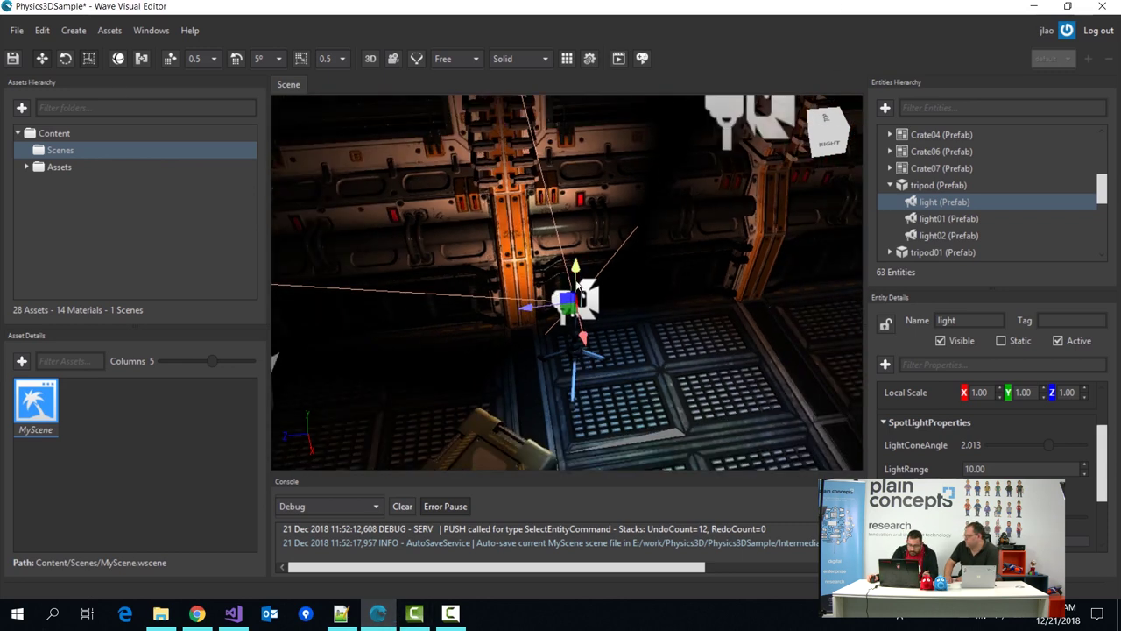
scroll(577, 286, down, 3)
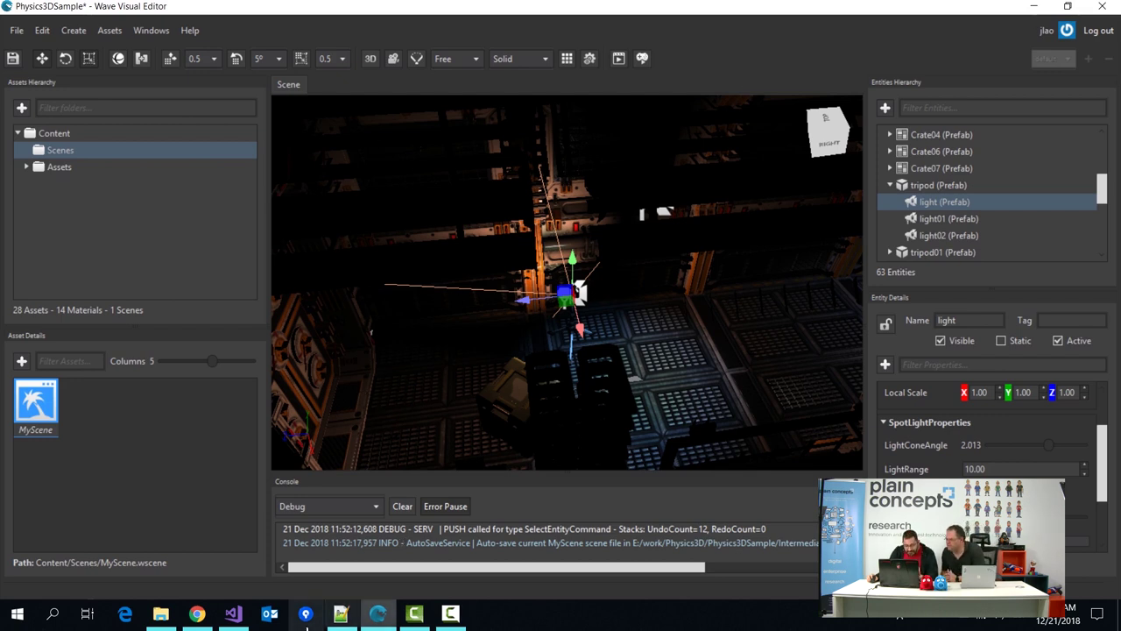
Step: Switch to Visual Studio, run Physics3DSample, and move the player backward and forward through the corridor
click(225, 617)
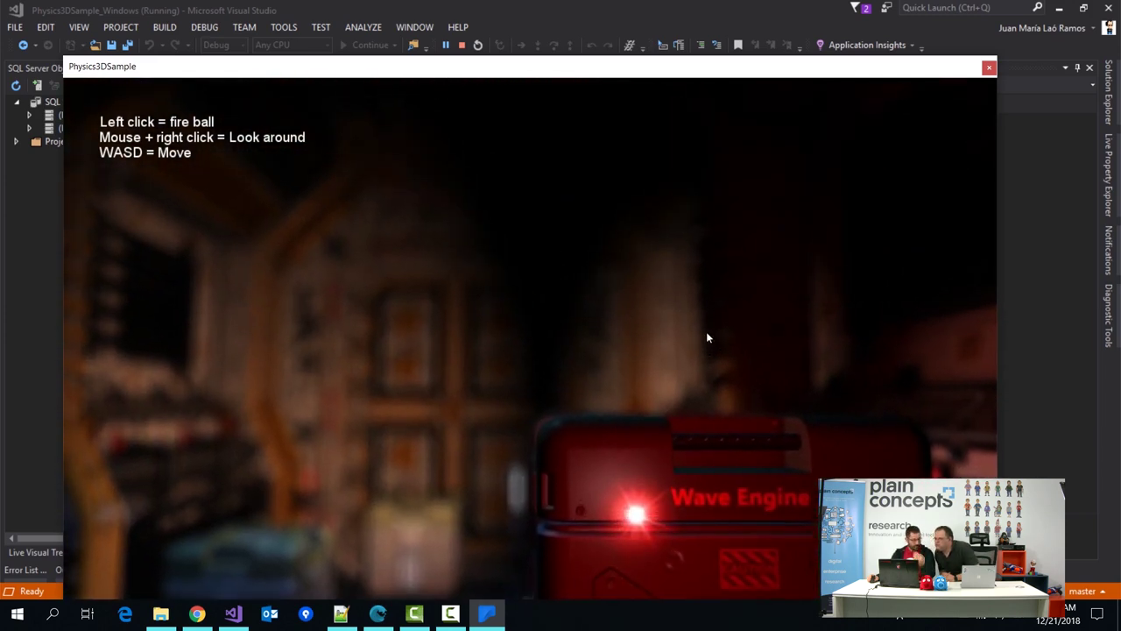
key(s)
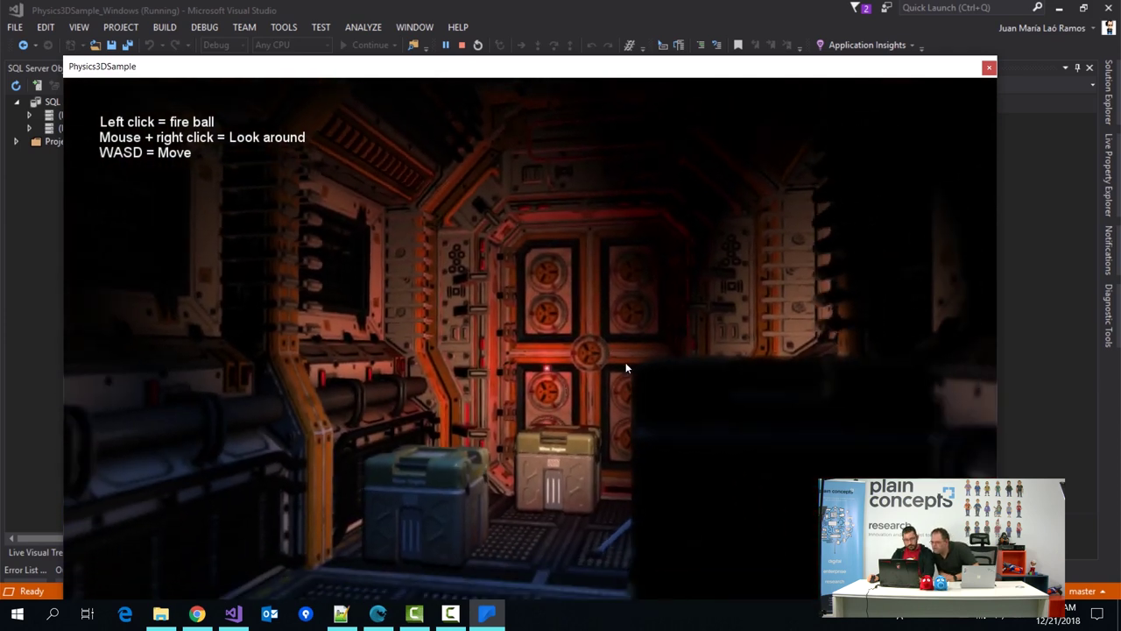
key(s)
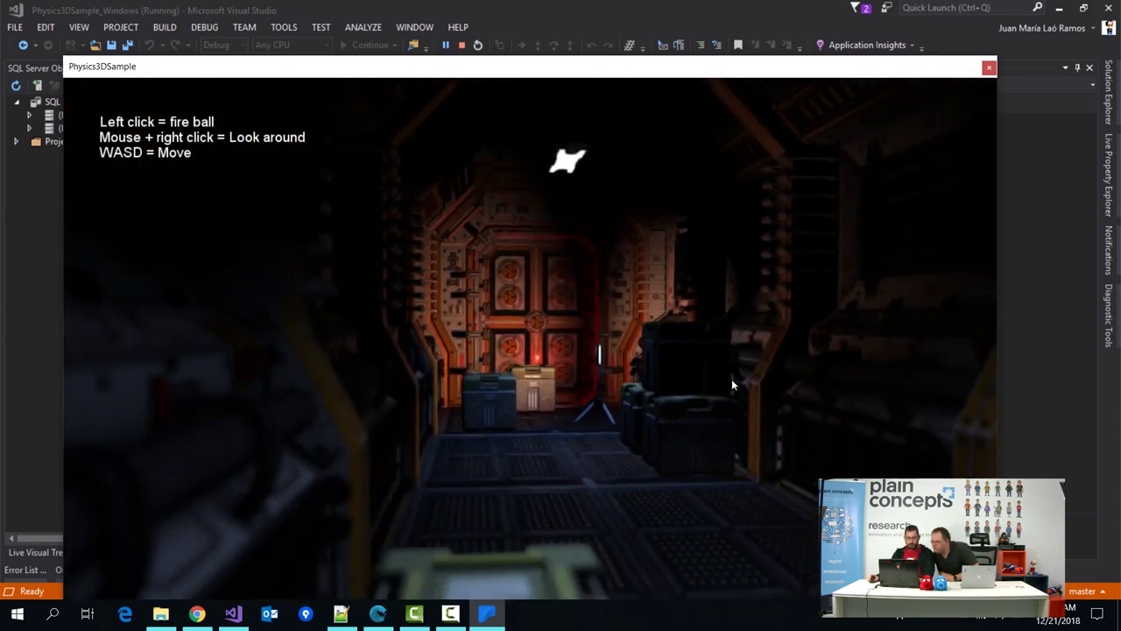
key(w)
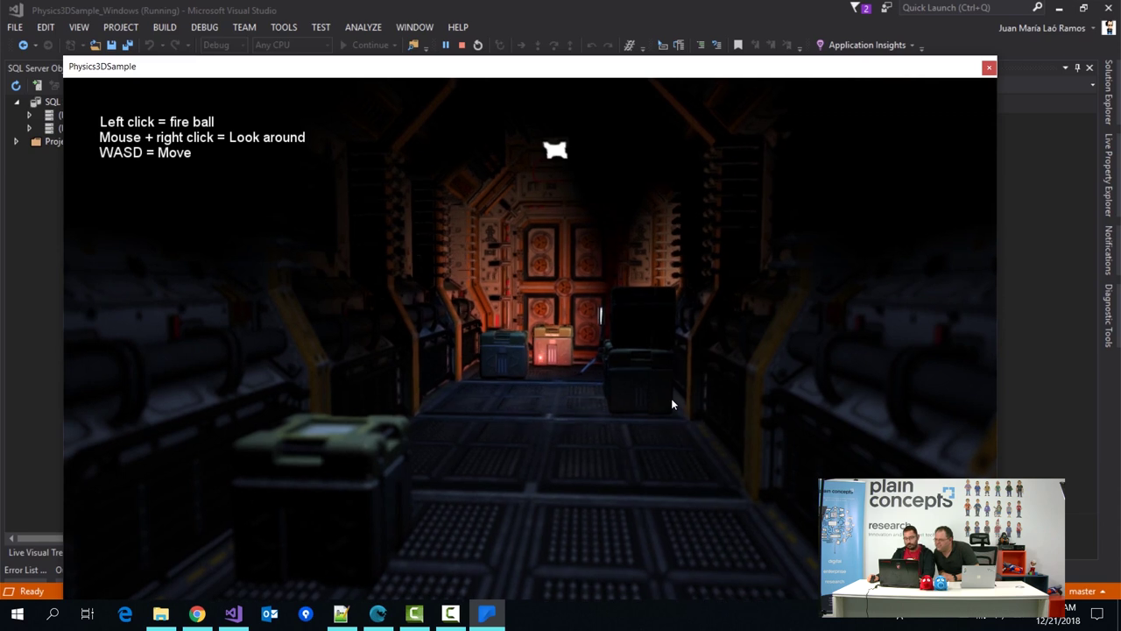